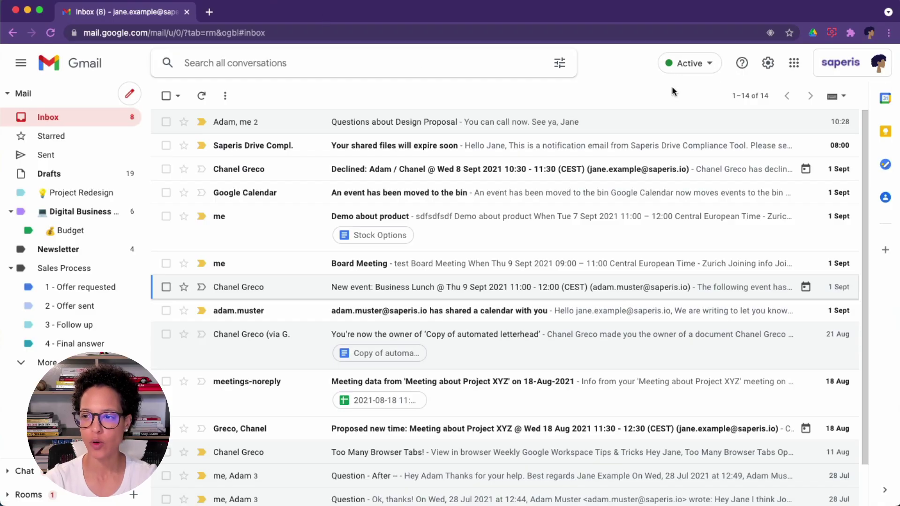
Open Quick settings and scroll to the six Inbox type choices, with Default selected
left_click(767, 63)
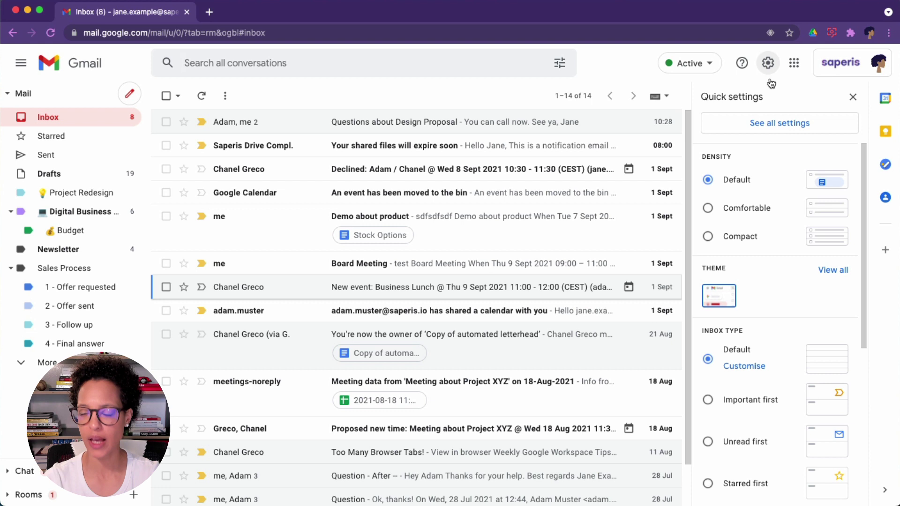
scroll(765, 290, "down", 2)
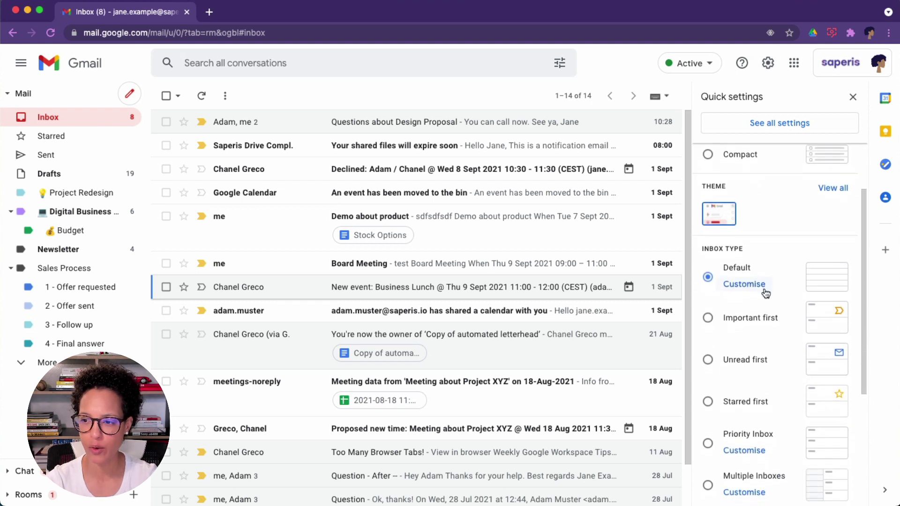
scroll(766, 293, "down", 2)
scroll(763, 288, "up", 1)
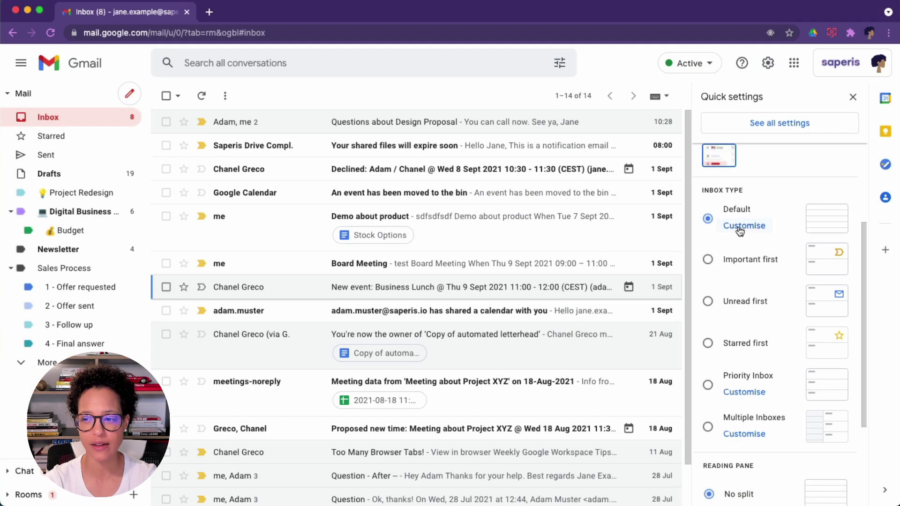
Enable the Social, Promotions and Updates inbox tabs alongside Primary, and save
left_click(738, 226)
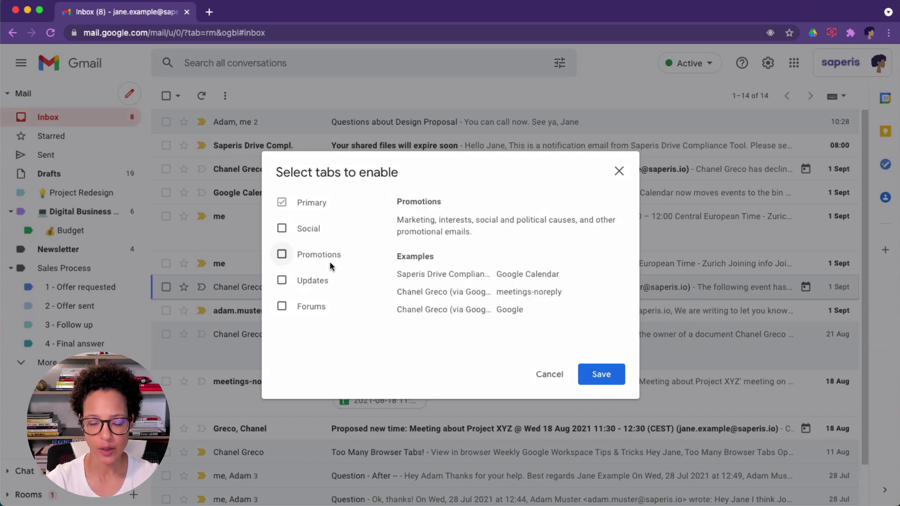
left_click(282, 228)
left_click(284, 258)
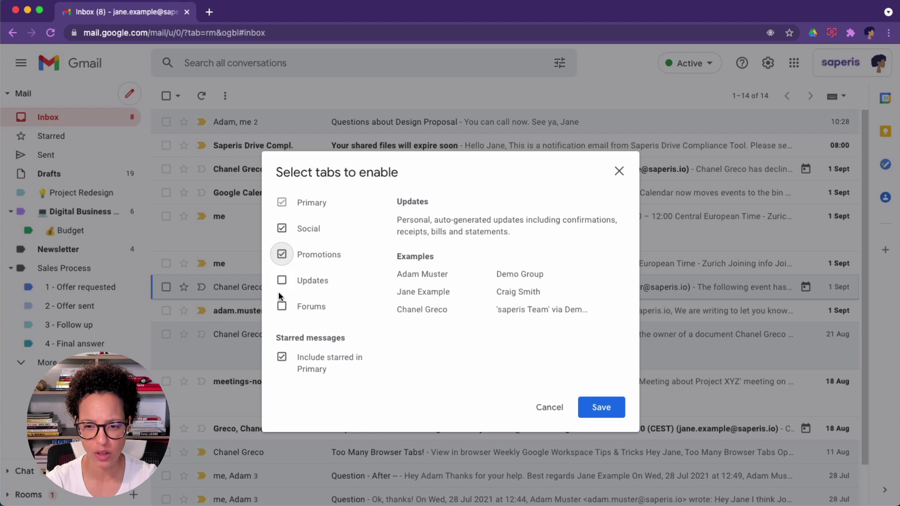
left_click(282, 280)
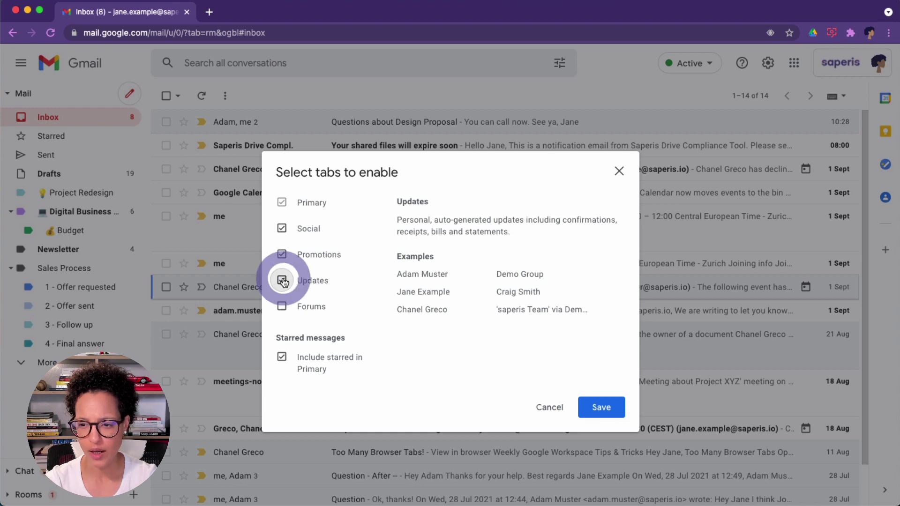
left_click(605, 409)
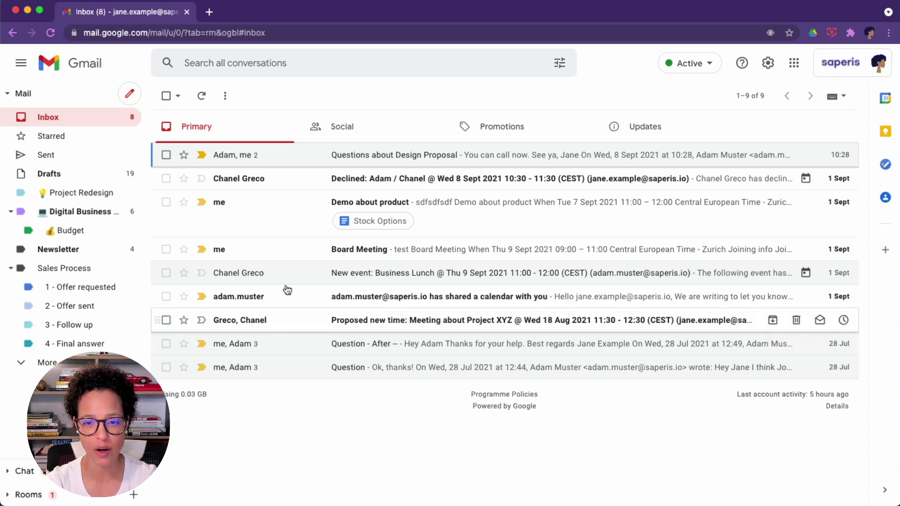
Browse the Social and Promotions tabs, read the Too Many Browser Tabs! email, then view Updates
left_click(352, 121)
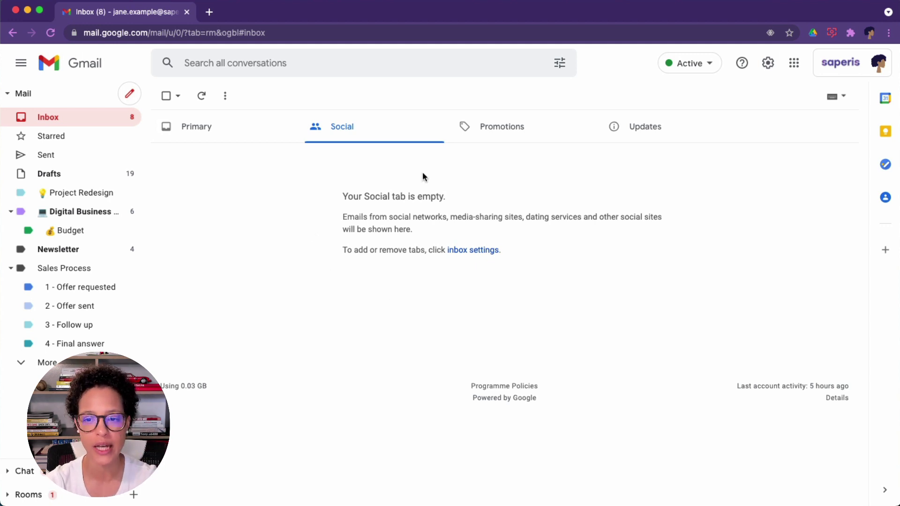
left_click(520, 126)
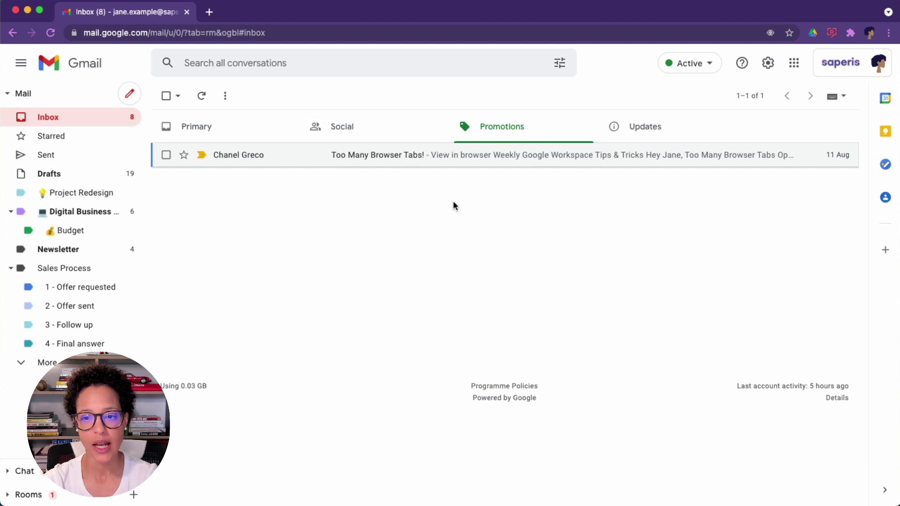
left_click(428, 157)
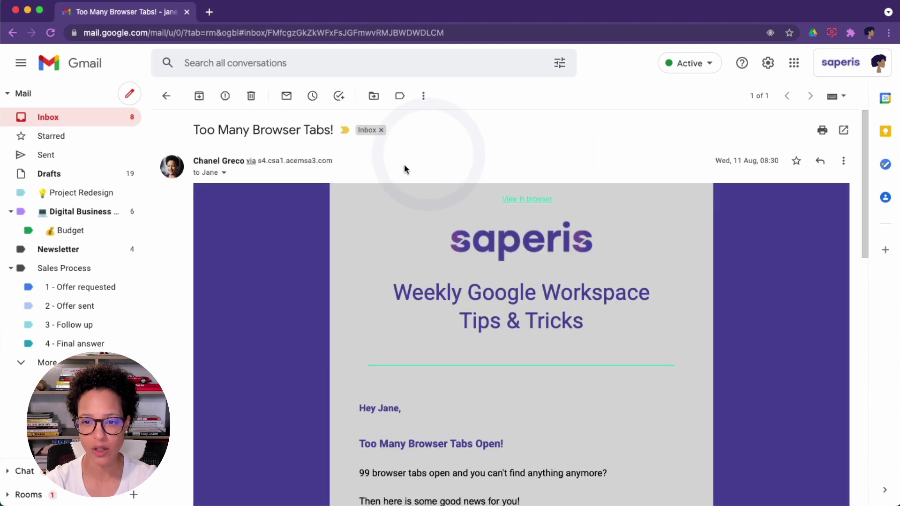
scroll(293, 278, "down", 15)
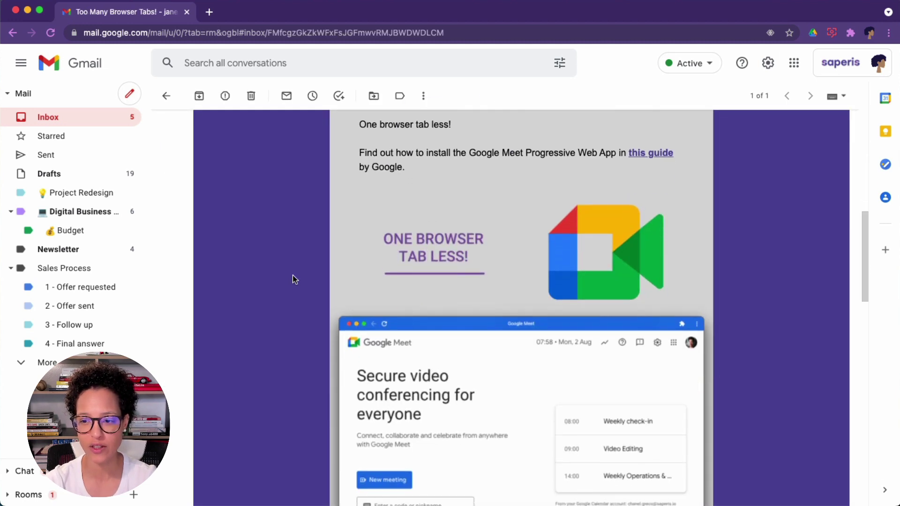
scroll(293, 279, "up", 15)
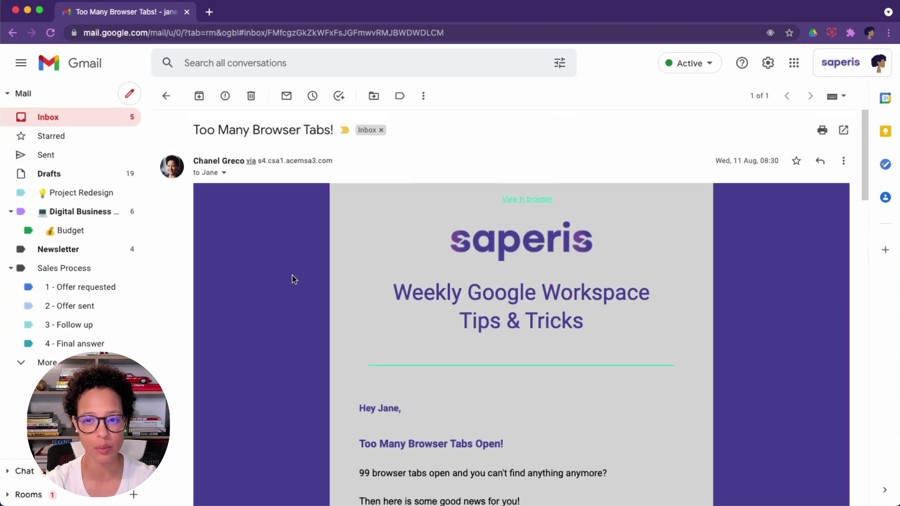
left_click(167, 96)
left_click(623, 134)
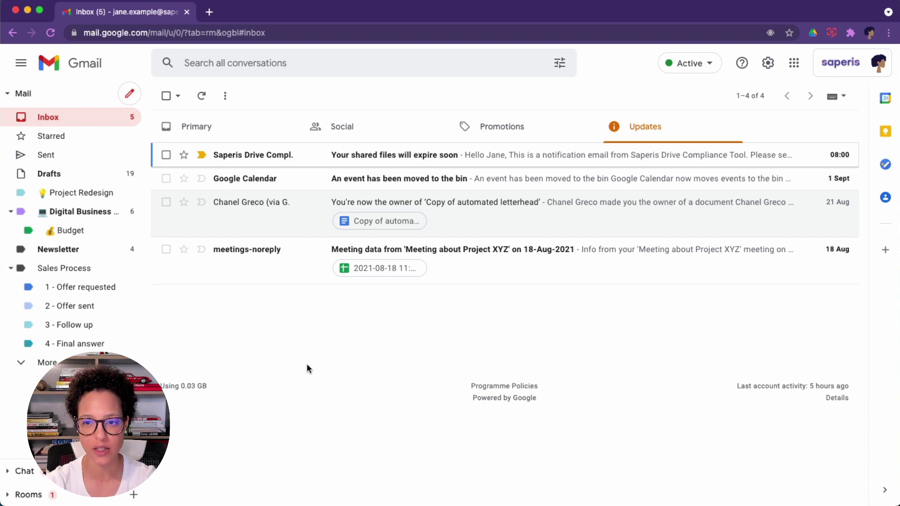
From Primary, disable the Updates tab so only Primary, Social and Promotions remain
left_click(211, 128)
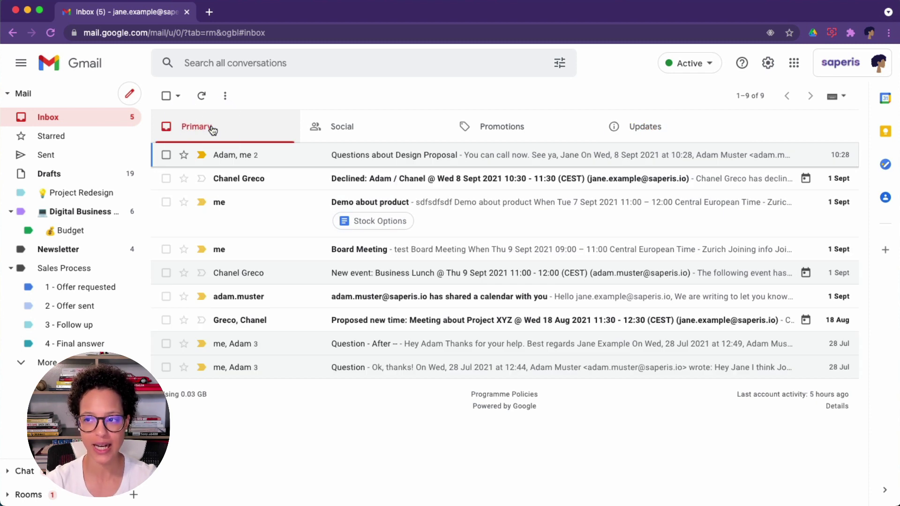
left_click(771, 66)
left_click(740, 366)
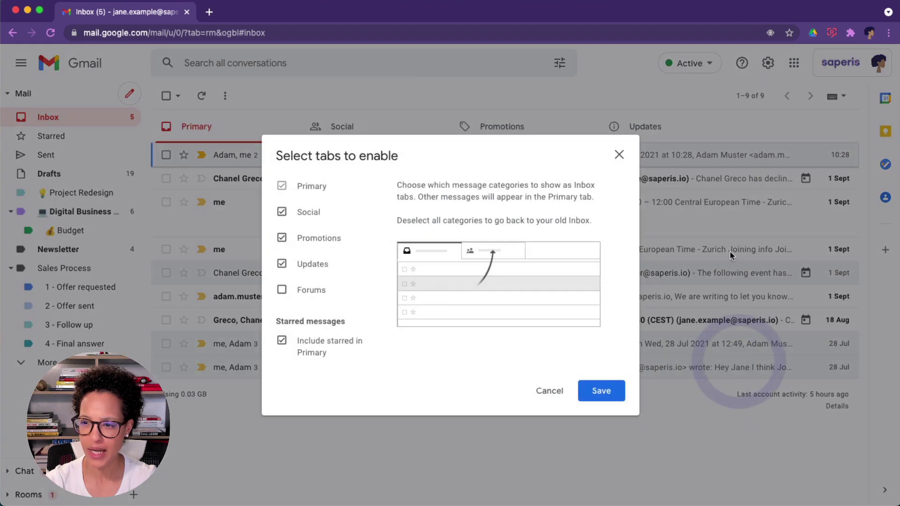
left_click(282, 263)
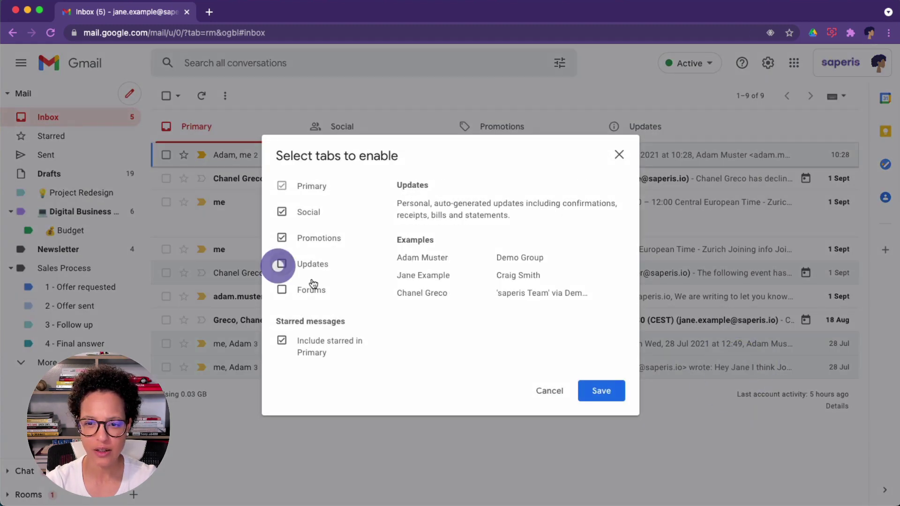
left_click(596, 397)
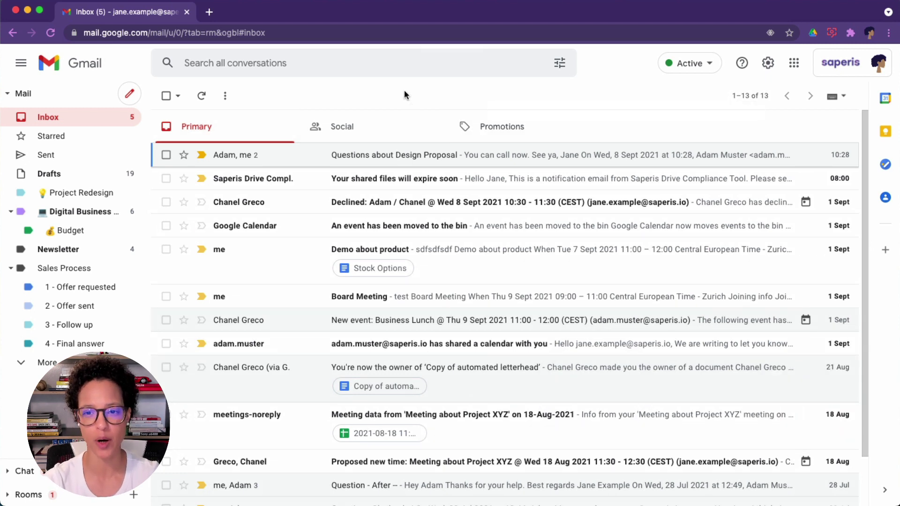
View the empty Social tab, then bring up Quick settings at the Inbox type list
left_click(392, 132)
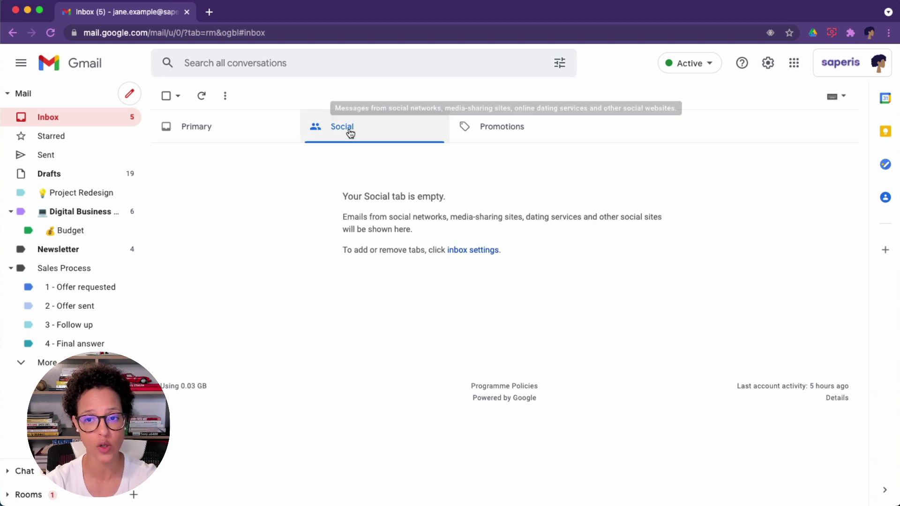
left_click(767, 63)
scroll(753, 280, "down", 3)
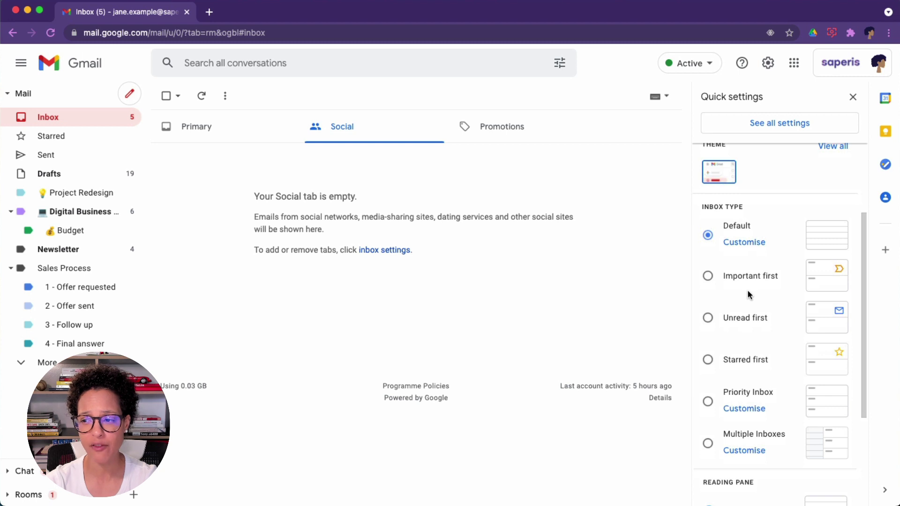
Select the Unread first inbox type, close Quick settings, and scroll through the inbox
left_click(710, 319)
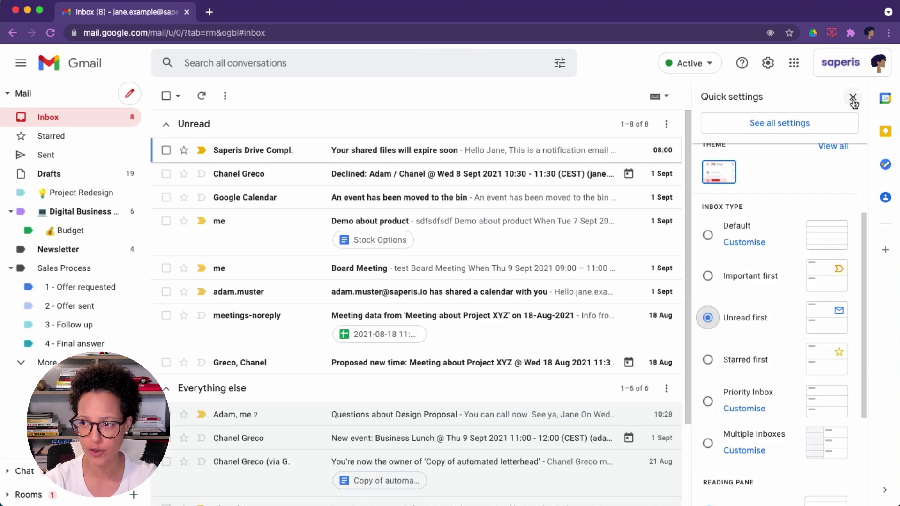
left_click(853, 98)
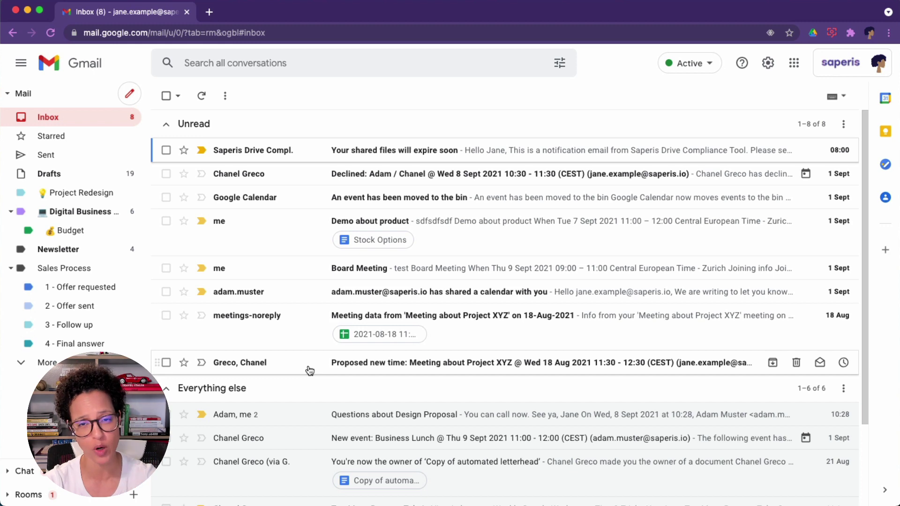
scroll(304, 316, "down", 3)
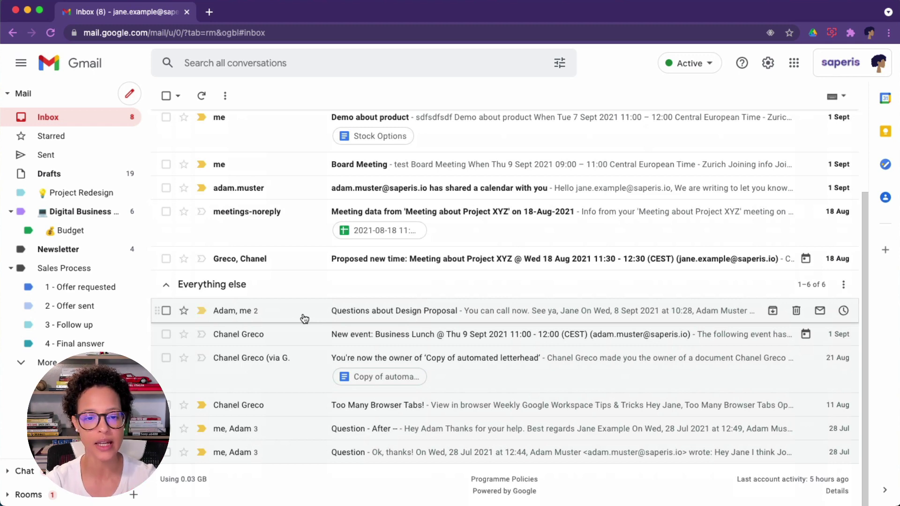
scroll(303, 316, "up", 3)
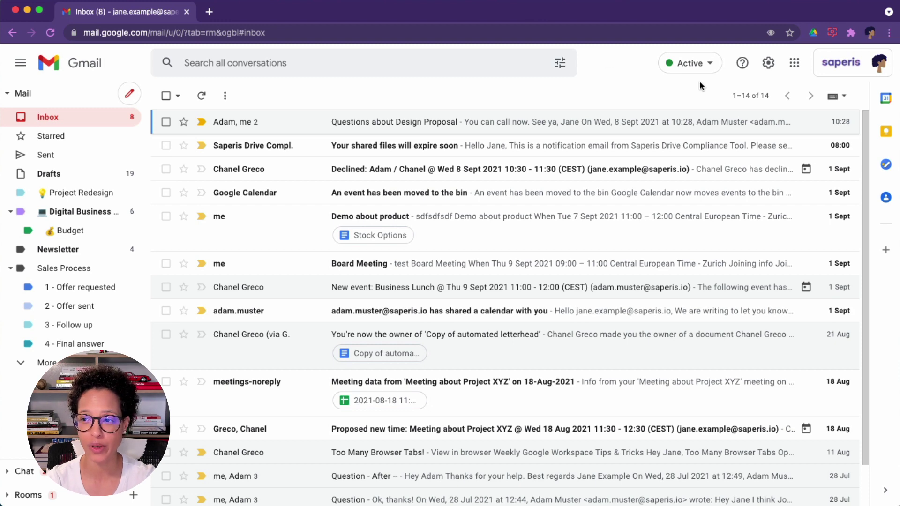
Set the reading pane to Below inbox in Quick settings and reload Gmail
left_click(768, 63)
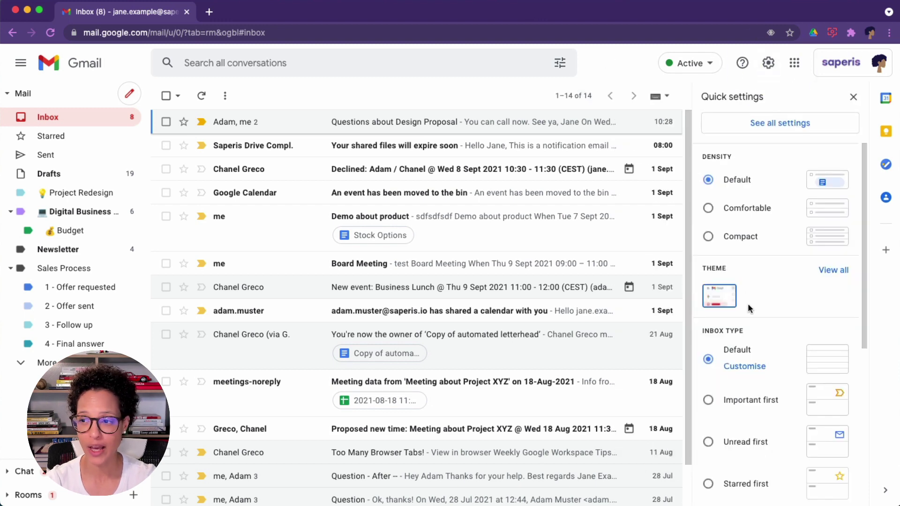
scroll(791, 296, "down", 6)
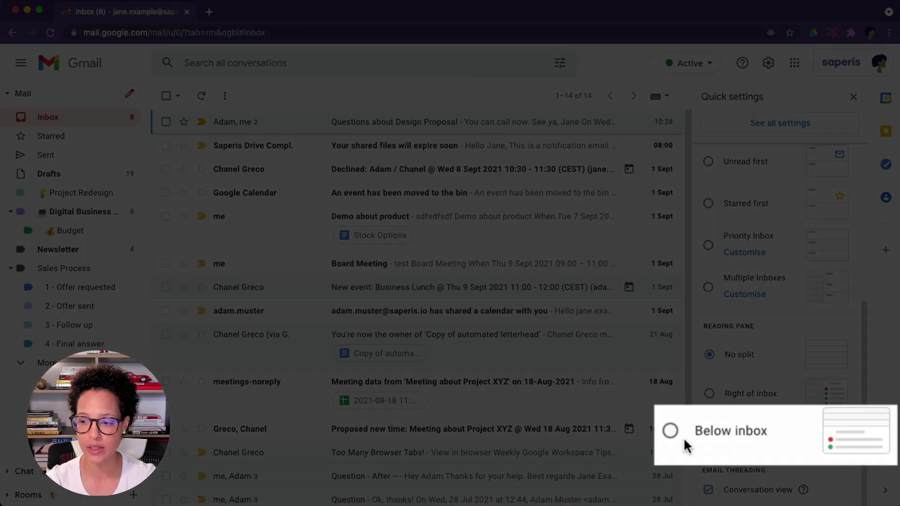
left_click(710, 432)
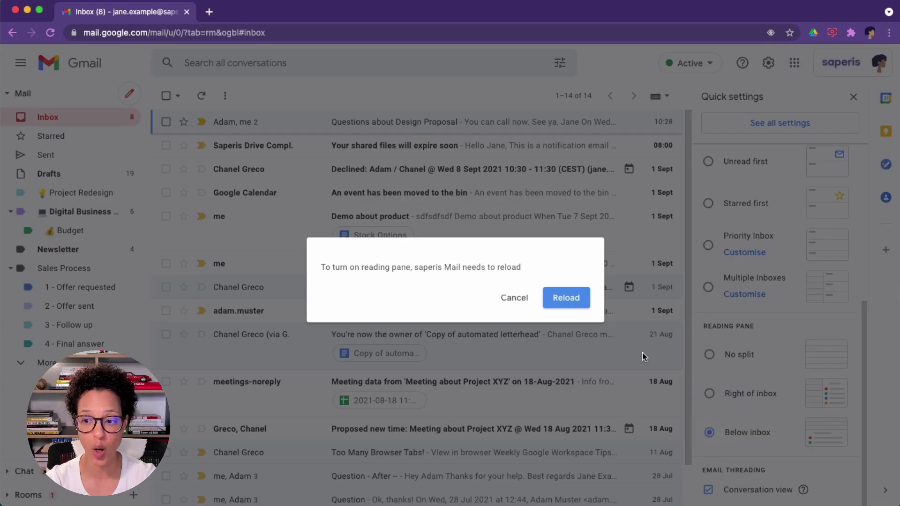
left_click(567, 299)
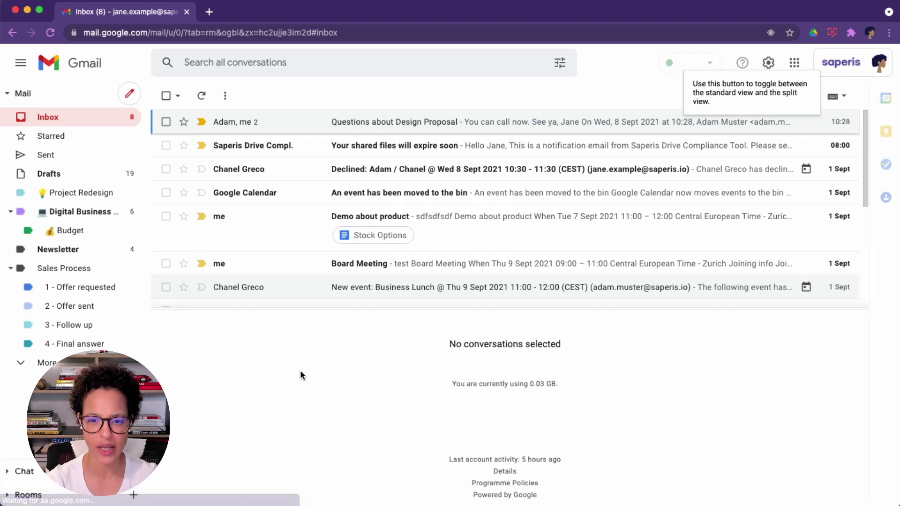
Open the Too Many Browser Tabs! email in the lower reading pane and scroll through it
scroll(301, 247, "down", 5)
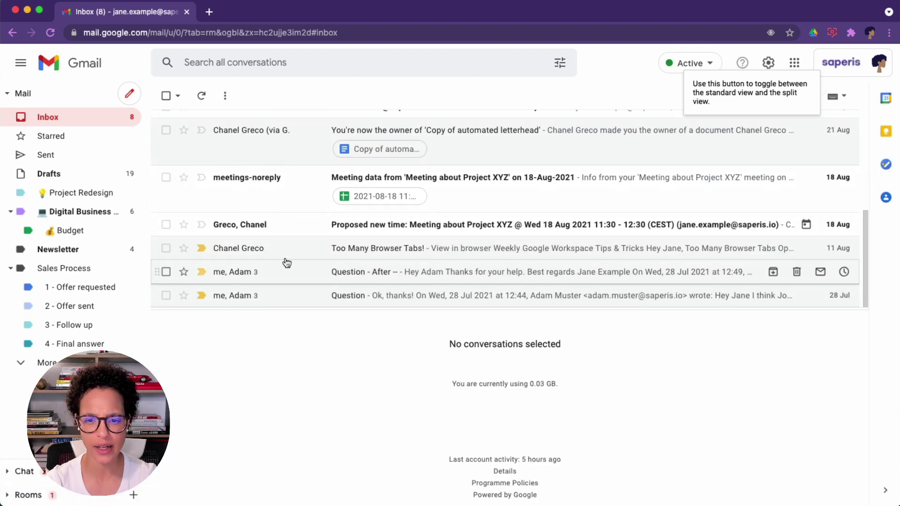
left_click(286, 258)
scroll(464, 324, "down", 5)
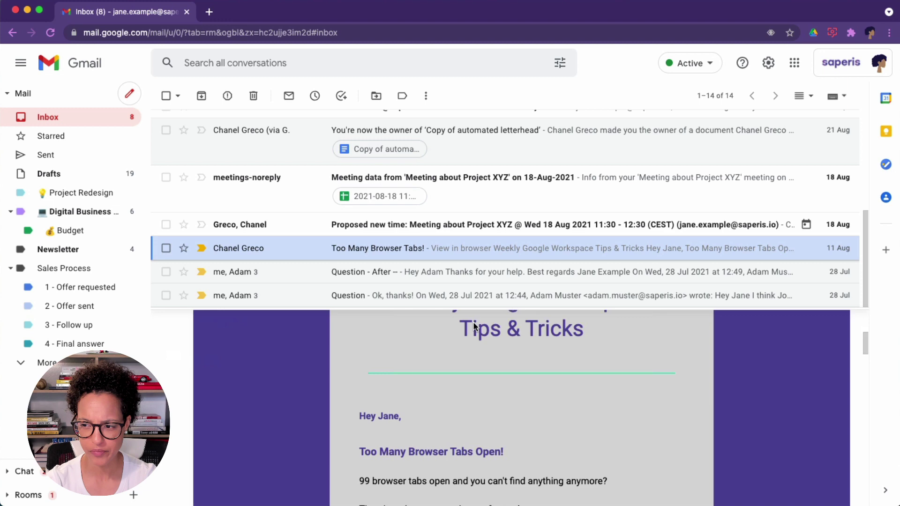
scroll(473, 323, "down", 4)
scroll(279, 364, "up", 7)
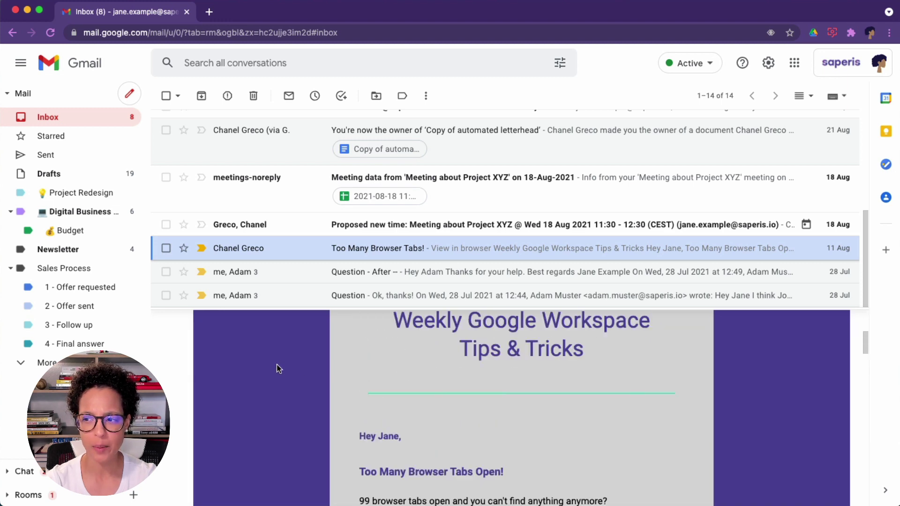
scroll(277, 366, "up", 3)
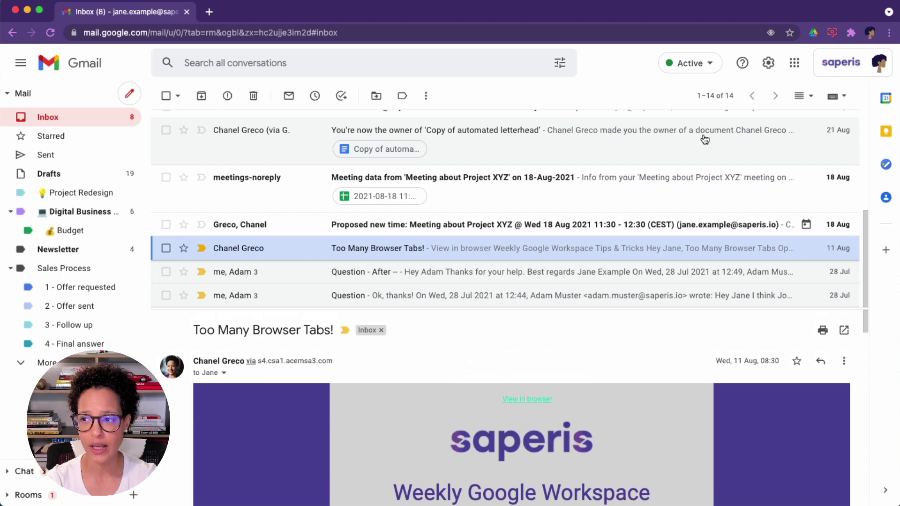
Switch the reading pane to No split and close Quick settings
left_click(767, 63)
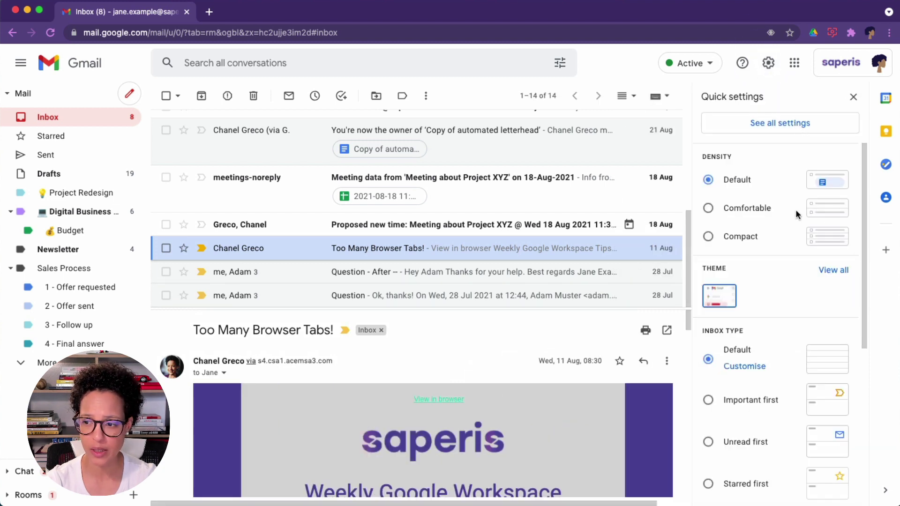
scroll(735, 368, "down", 5)
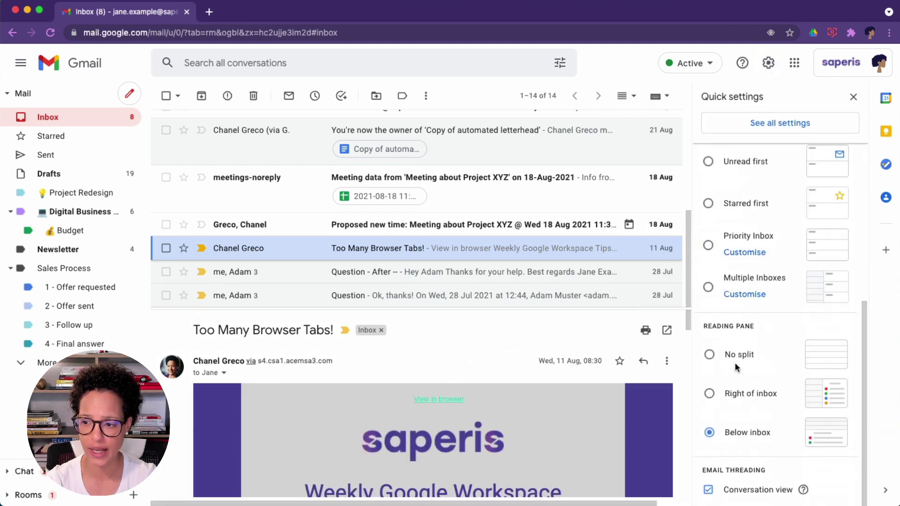
left_click(709, 354)
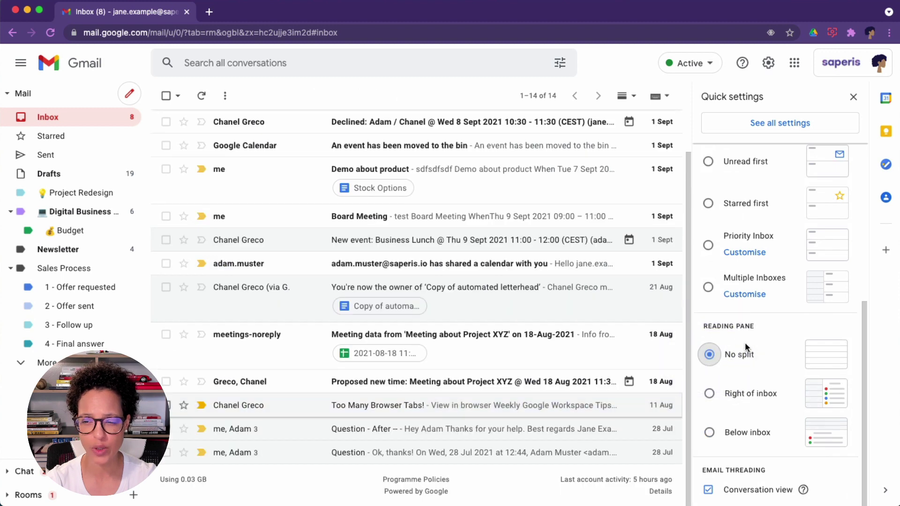
left_click(853, 97)
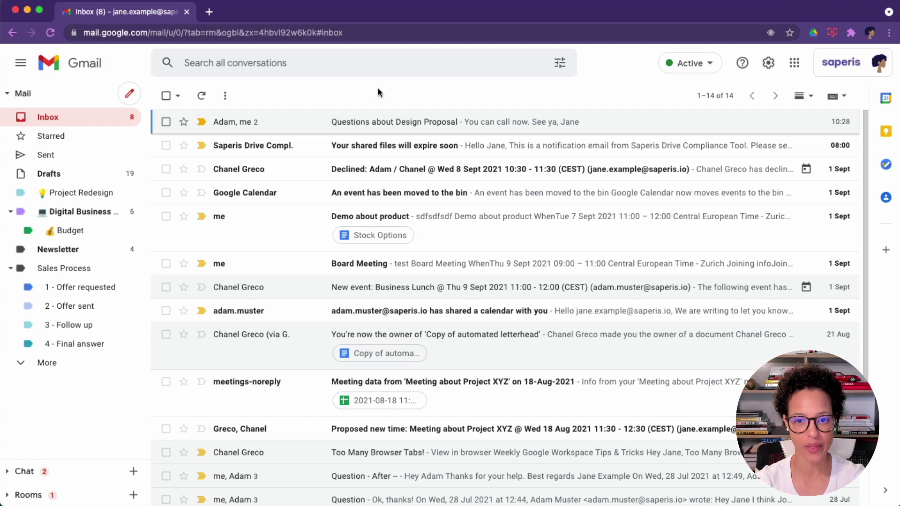
left_click(312, 127)
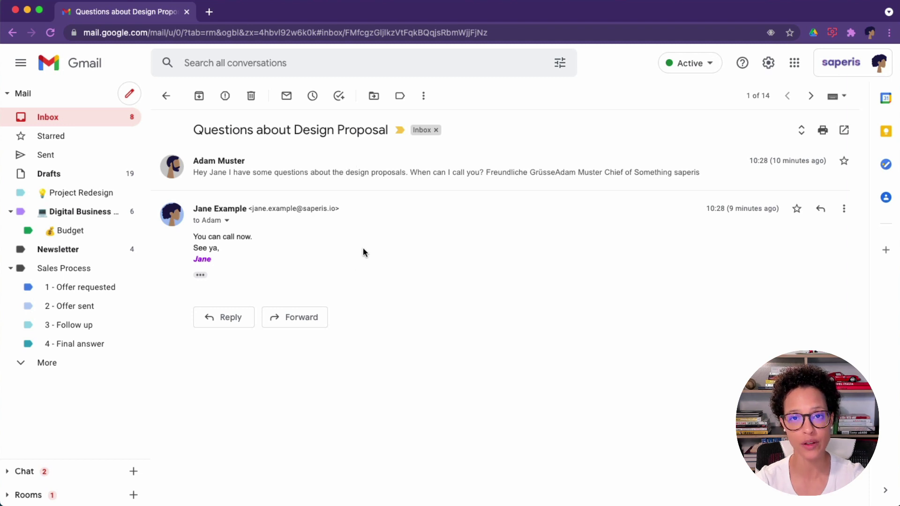
left_click(166, 95)
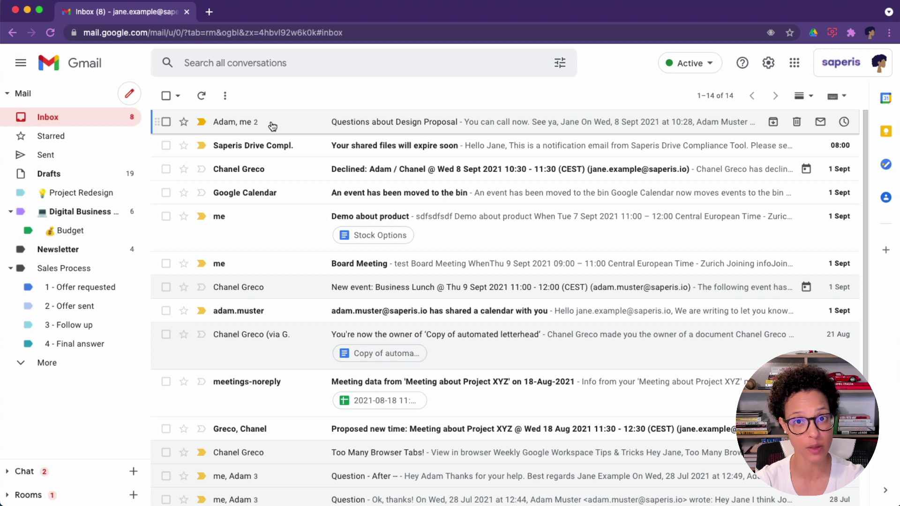
Uncheck Conversation view under Email threading and reload Gmail
left_click(768, 65)
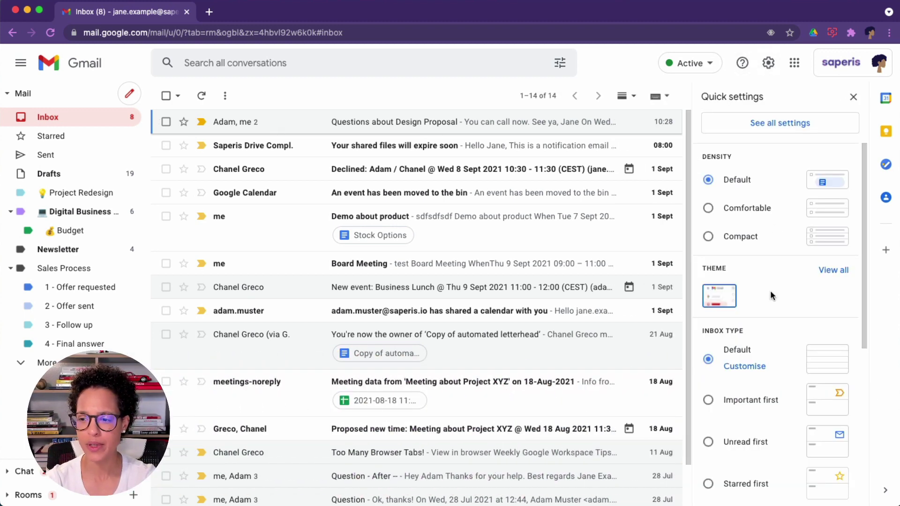
scroll(765, 357, "down", 5)
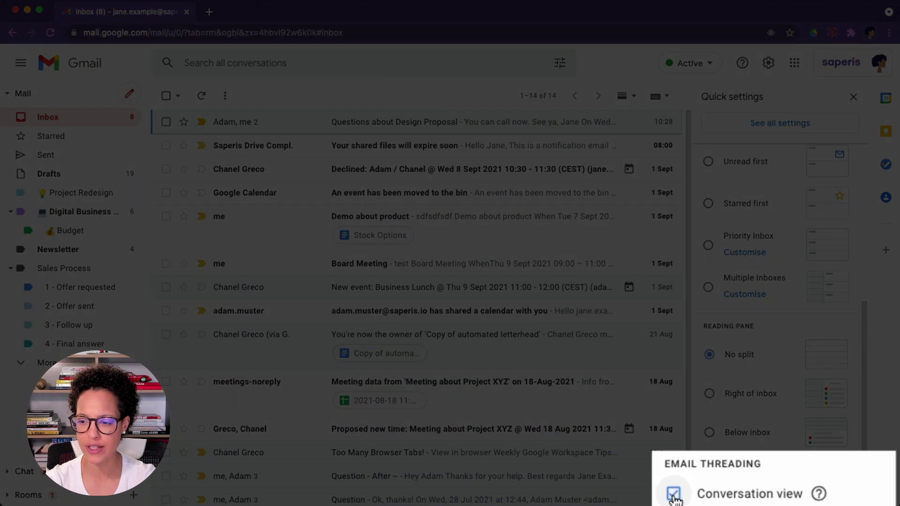
left_click(709, 490)
left_click(567, 311)
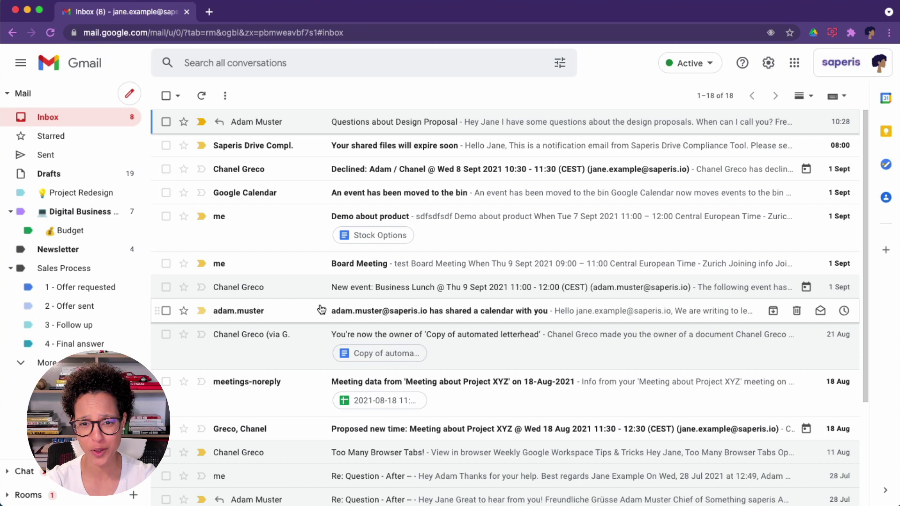
Open the Questions about Design Proposal email, then return to the 18-item inbox
left_click(308, 122)
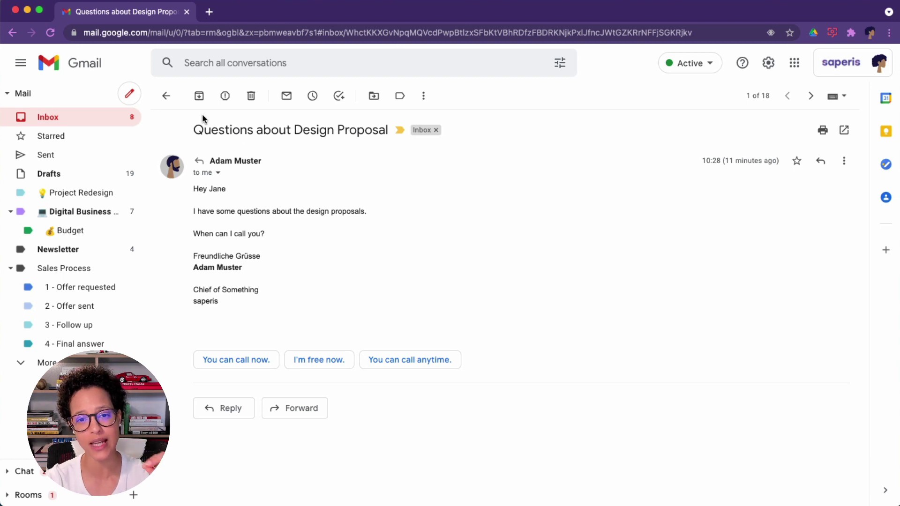
left_click(166, 95)
scroll(307, 267, "down", 3)
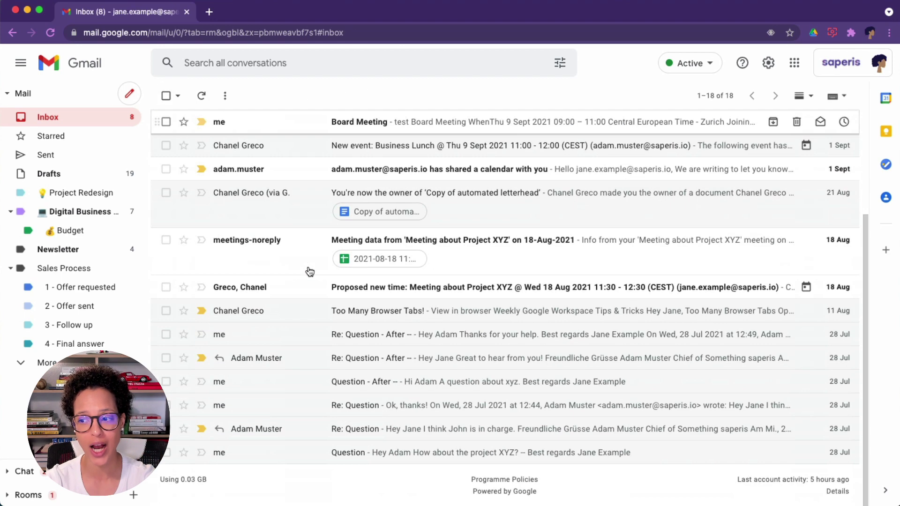
scroll(309, 271, "up", 3)
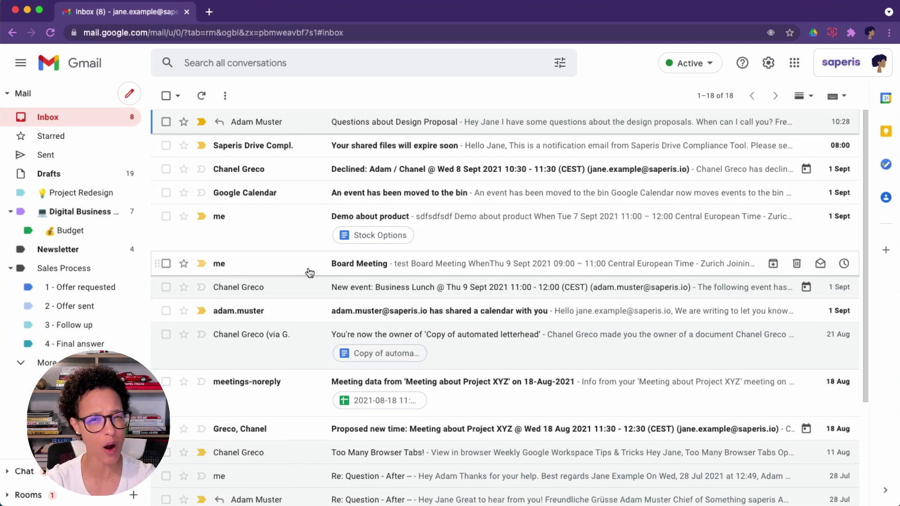
Re-enable Conversation view in settings and reload, regrouping the inbox into 14 conversations
left_click(768, 63)
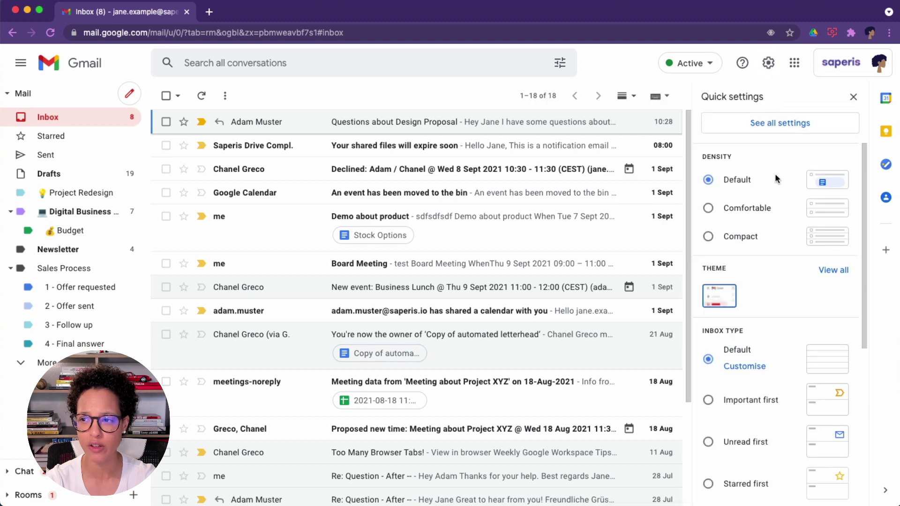
scroll(765, 357, "down", 5)
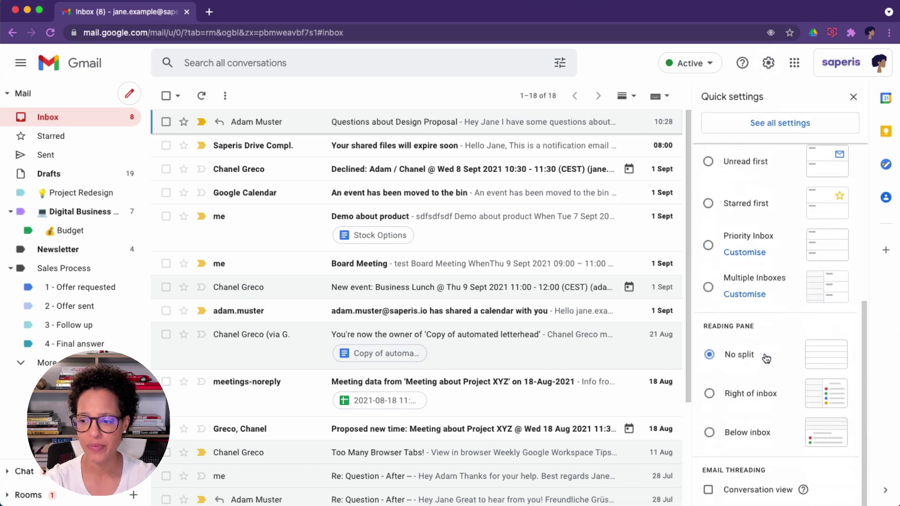
left_click(707, 489)
left_click(567, 311)
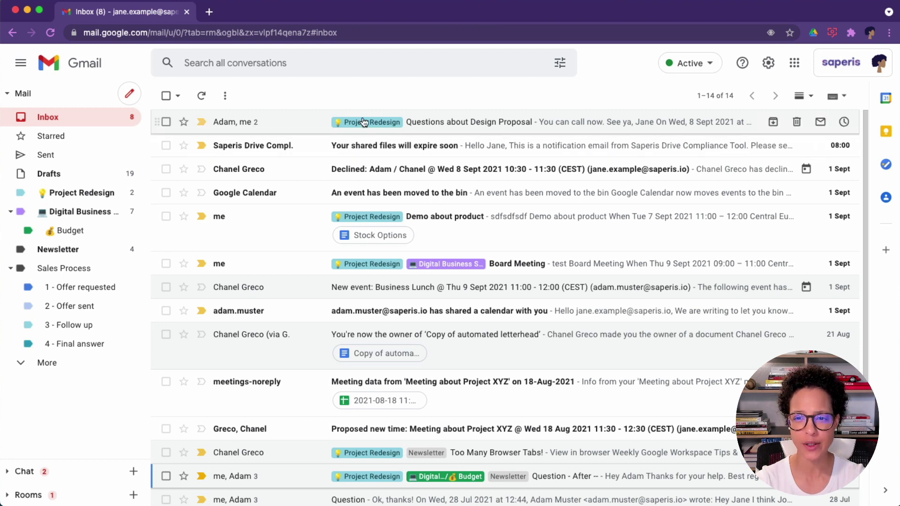
Label the Declined invitation Newsletter and Budget, and move the shared-files expiry email into Budget
left_click(166, 169)
left_click(402, 95)
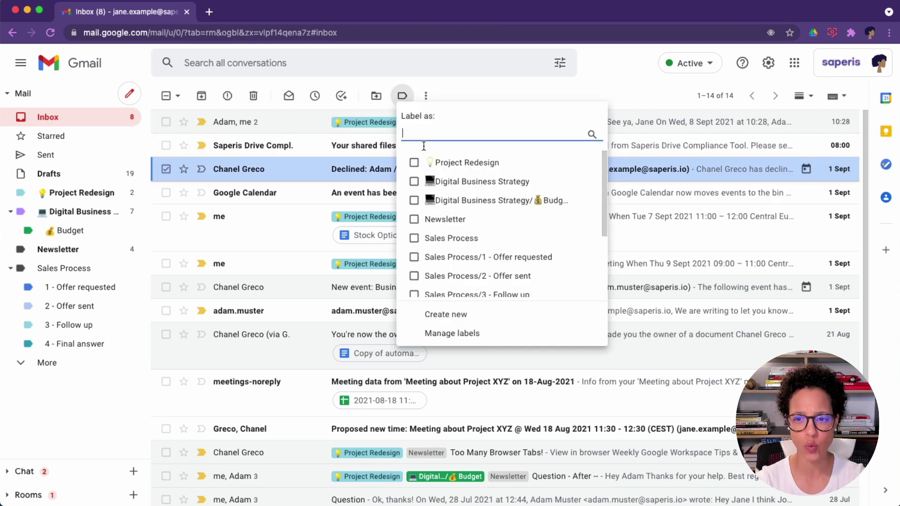
left_click(415, 220)
left_click(415, 200)
left_click(443, 315)
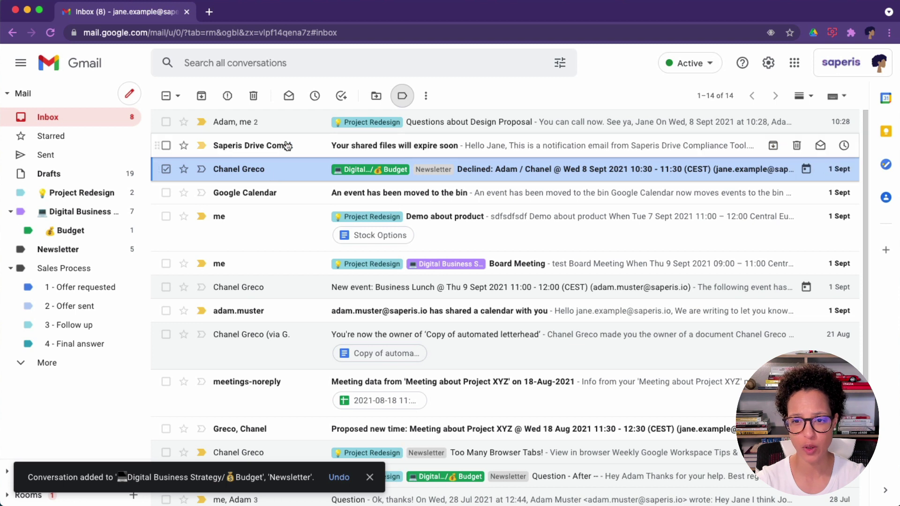
left_click_drag(306, 148, 63, 233)
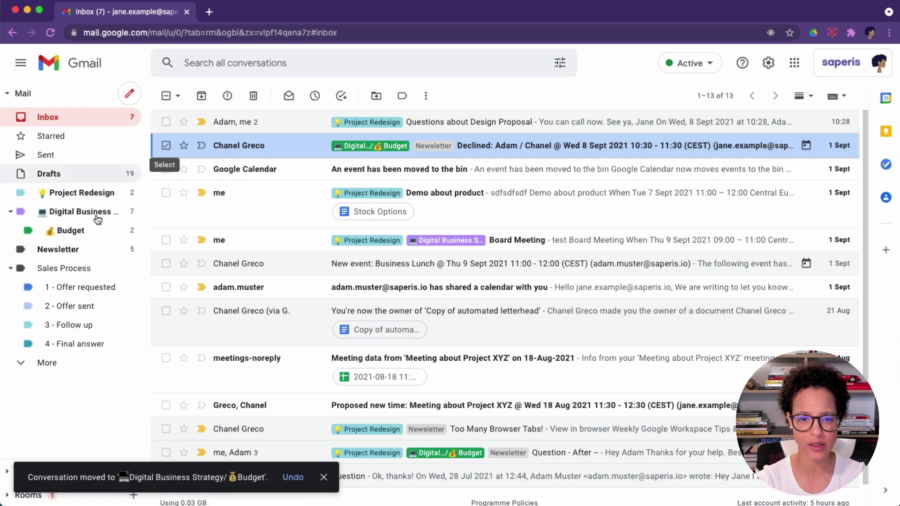
left_click(77, 231)
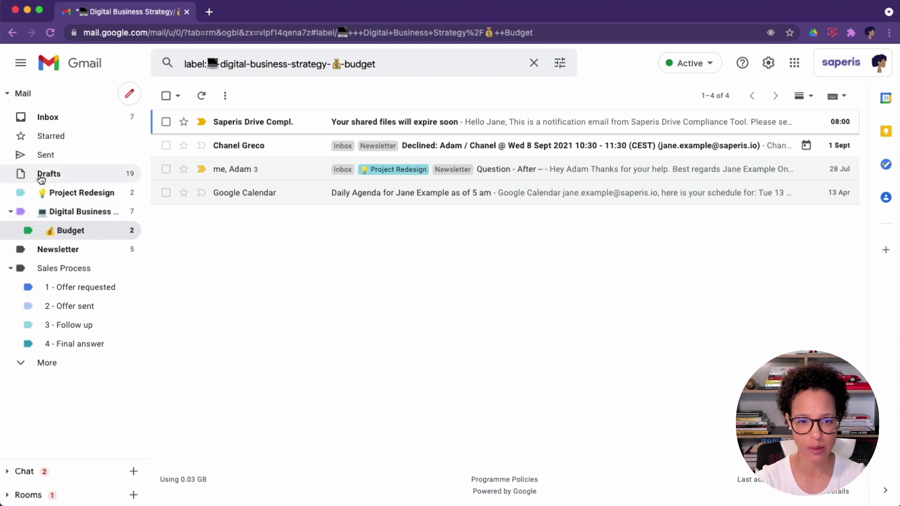
left_click(61, 117)
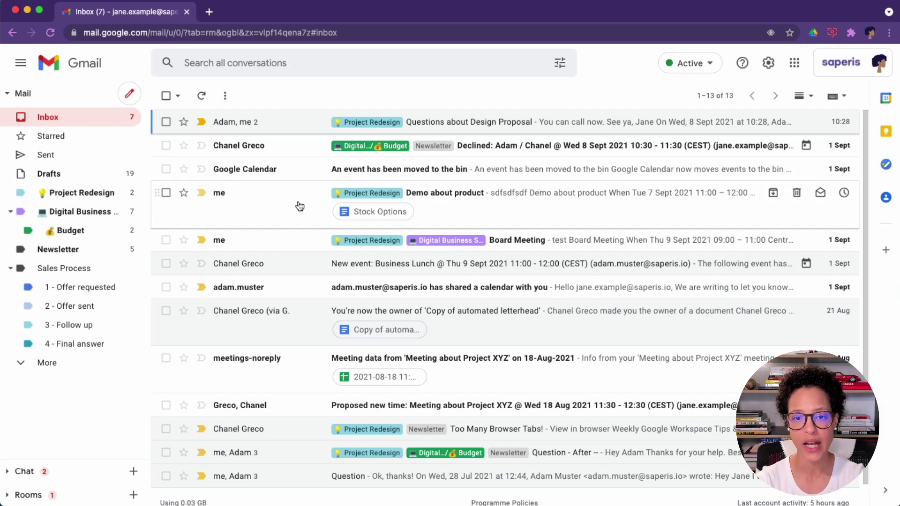
Start a filter from the Questions about Design Proposal sender using 'Filter messages like these'
left_click(166, 123)
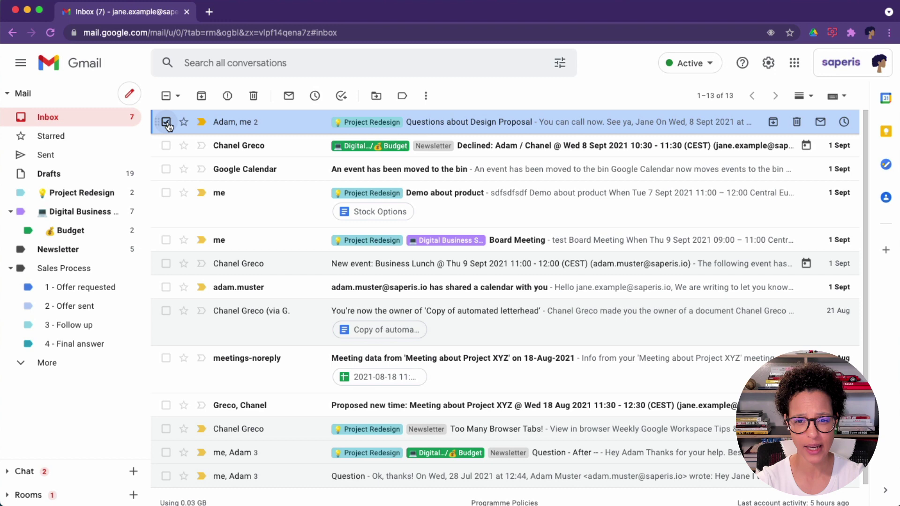
left_click(425, 97)
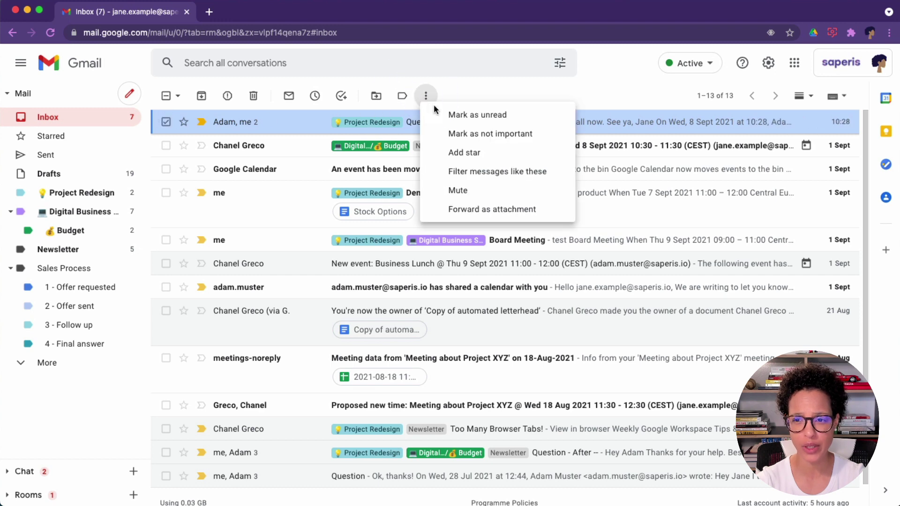
left_click(500, 175)
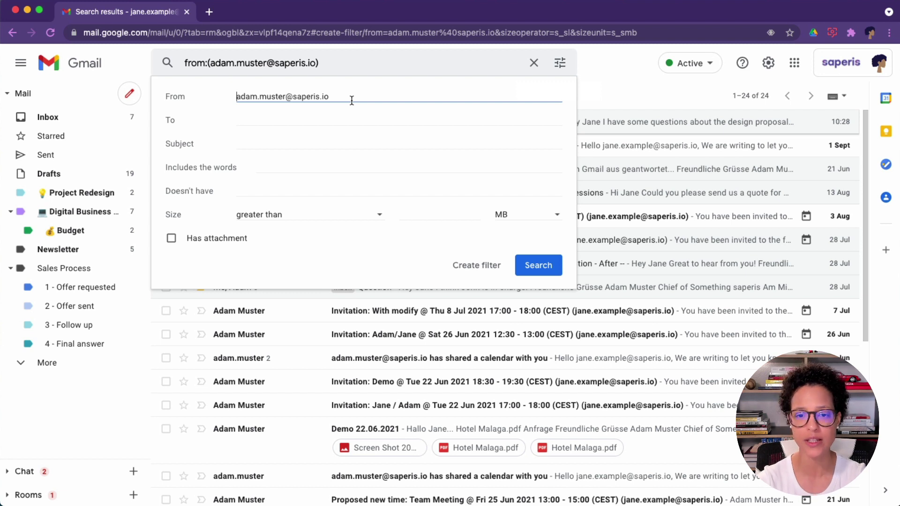
Set the filter to skip the Inbox and apply the Project Redesign label, then create it
left_click(478, 265)
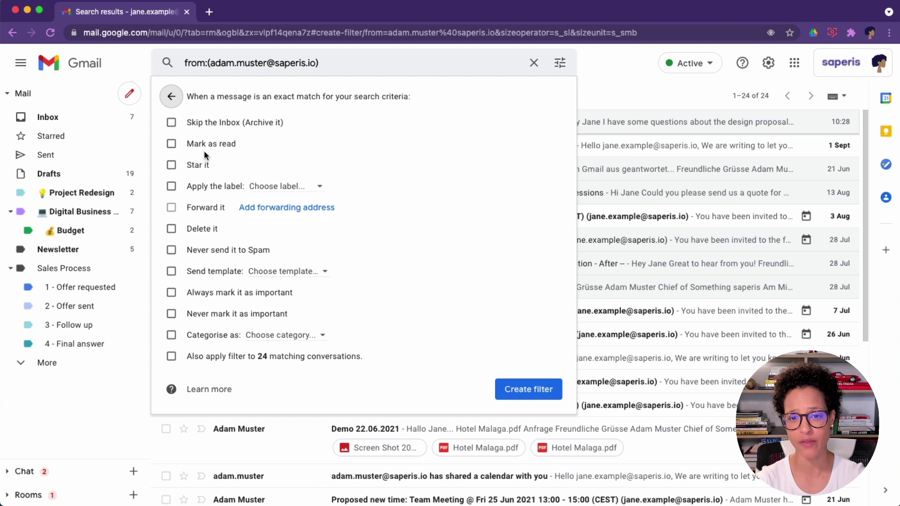
left_click(172, 97)
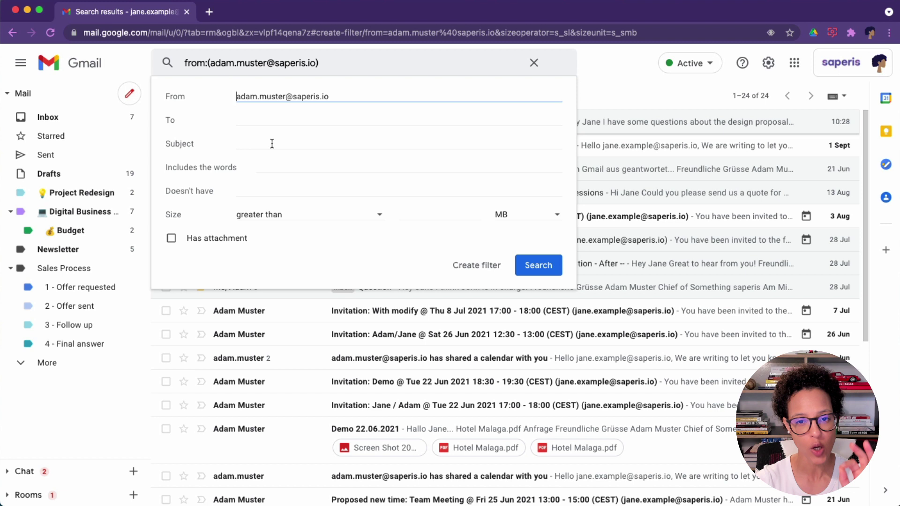
left_click(497, 265)
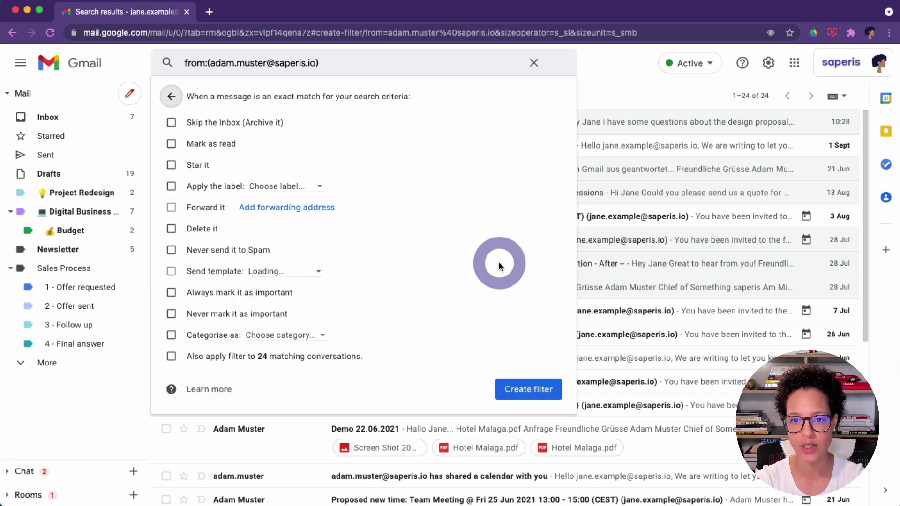
left_click(170, 122)
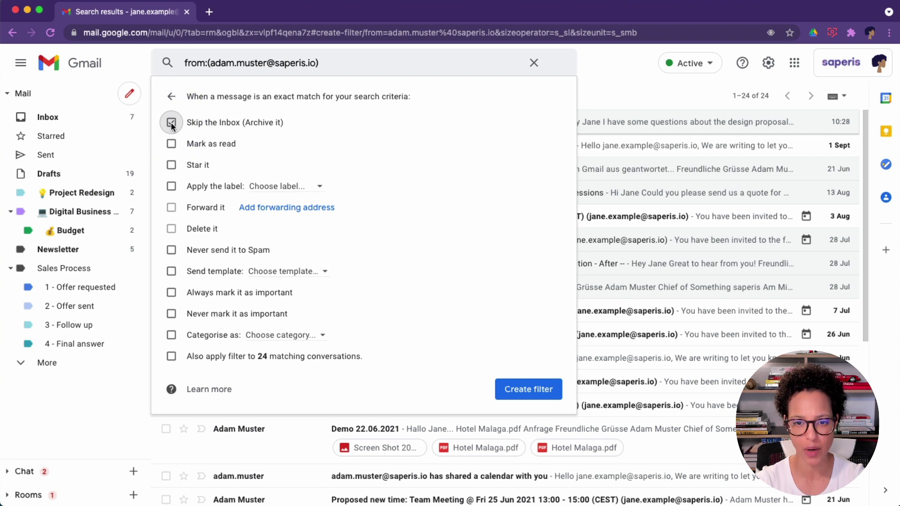
left_click(326, 187)
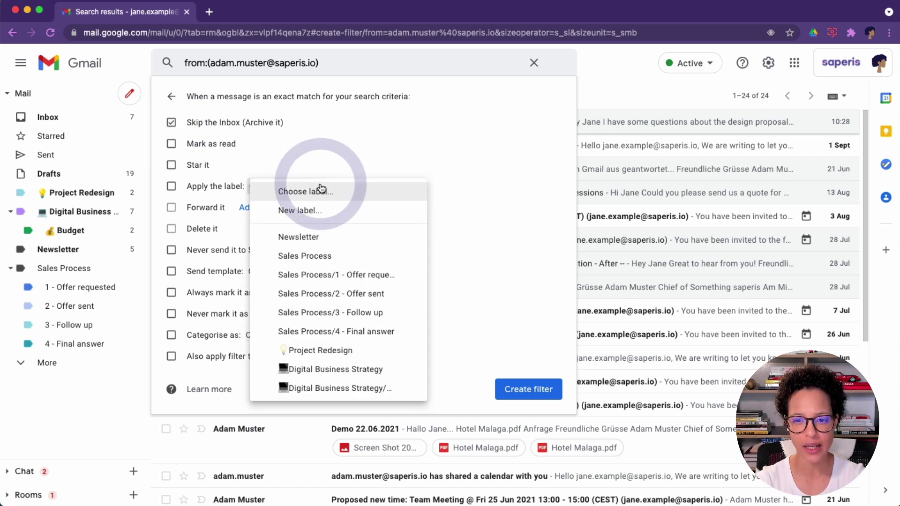
left_click(355, 357)
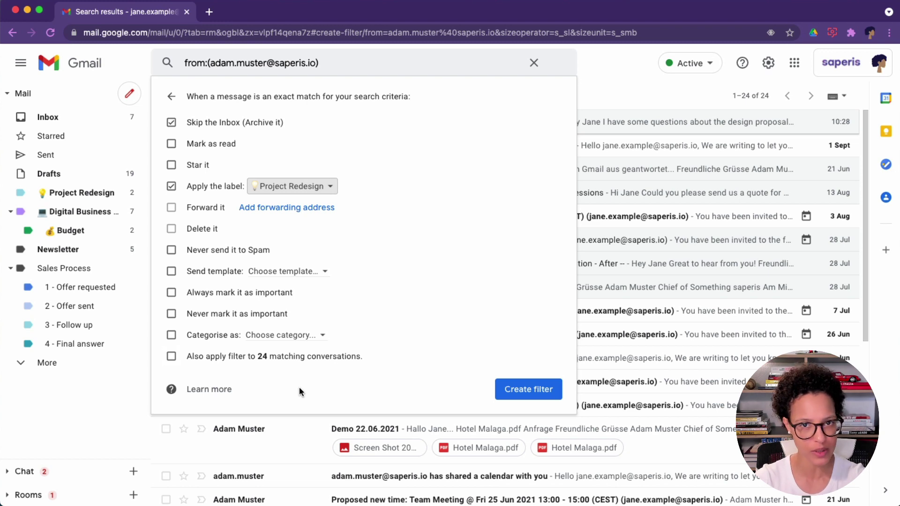
left_click(543, 389)
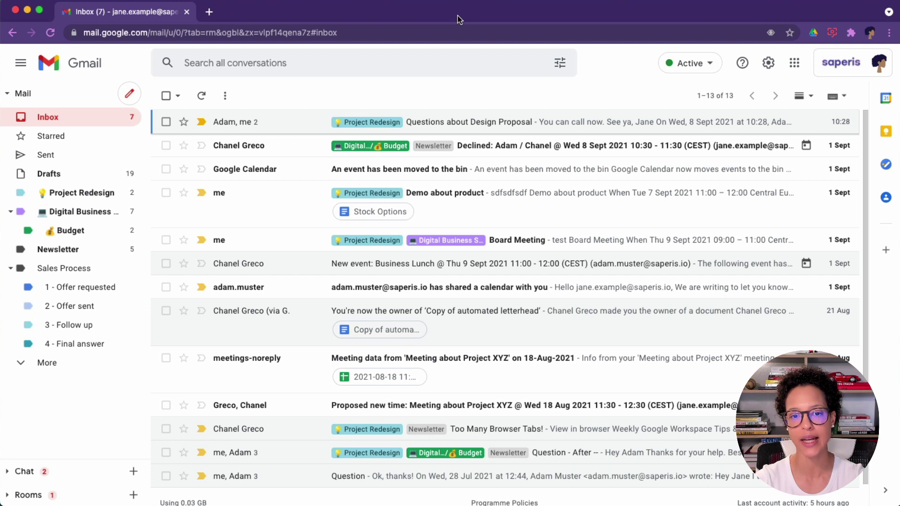
Refresh and check that Project Redesign now lists 6 conversations, including the new test email
left_click(202, 97)
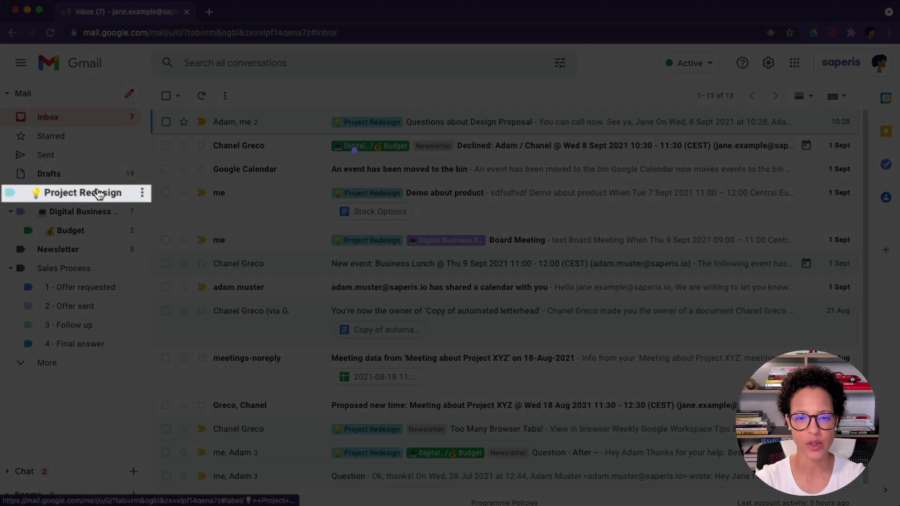
left_click(98, 193)
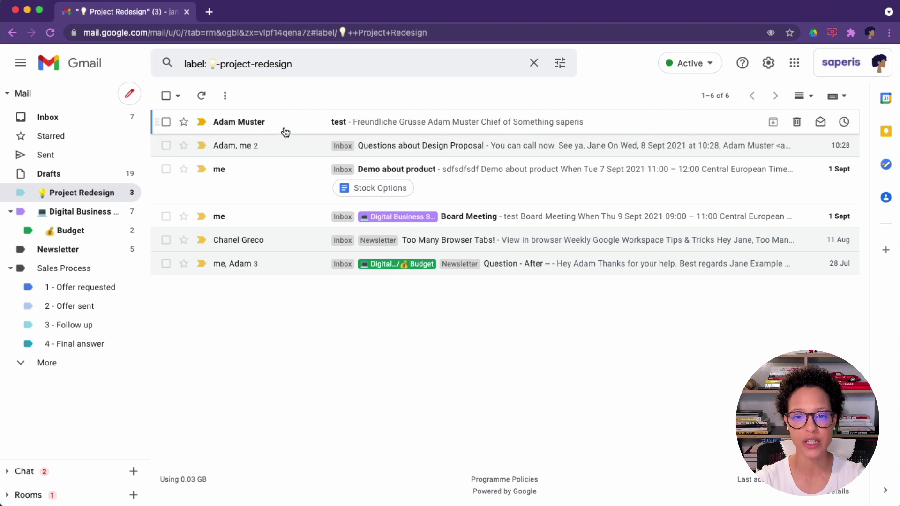
left_click(46, 116)
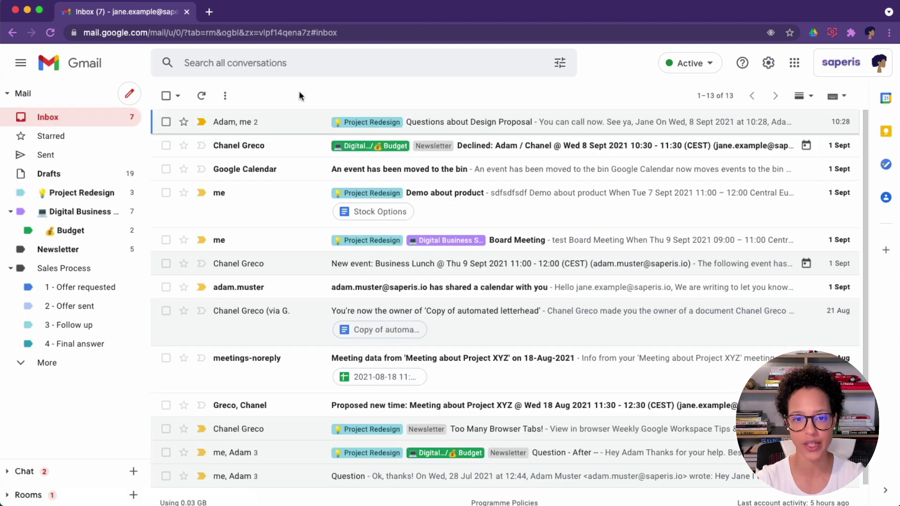
left_click(97, 193)
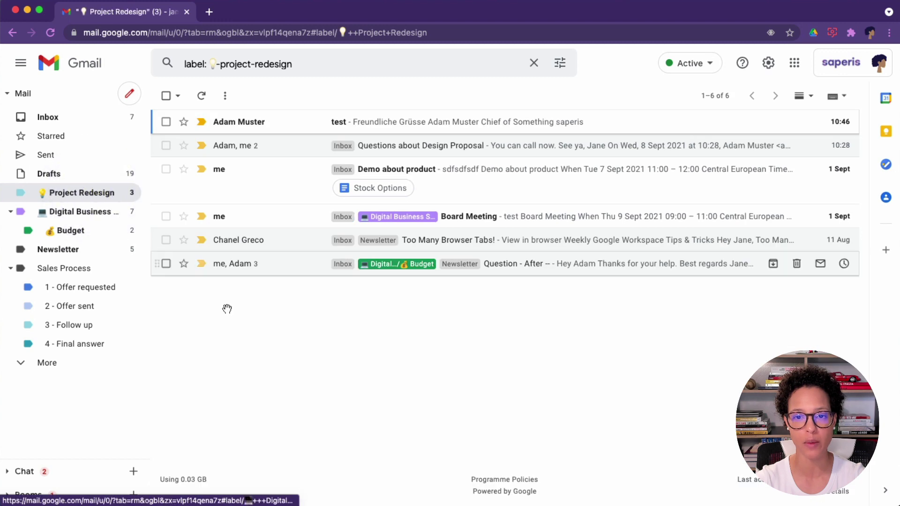
left_click(341, 352)
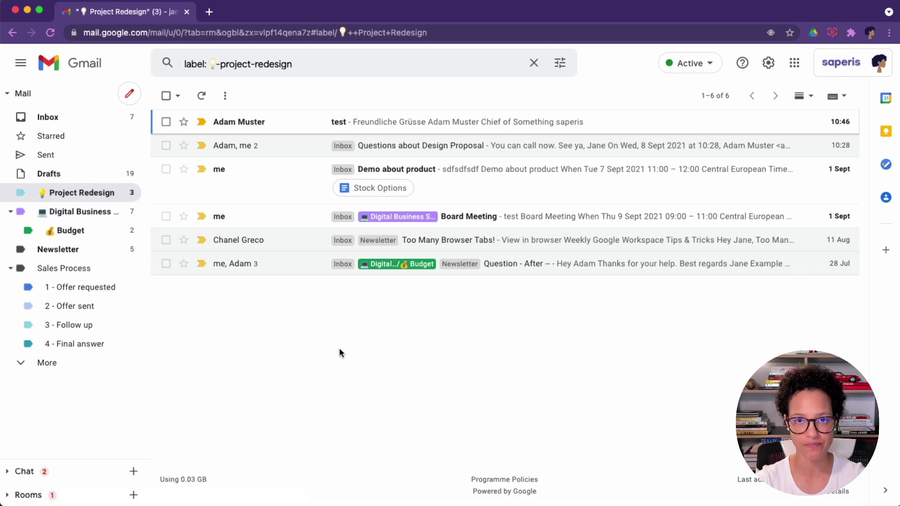